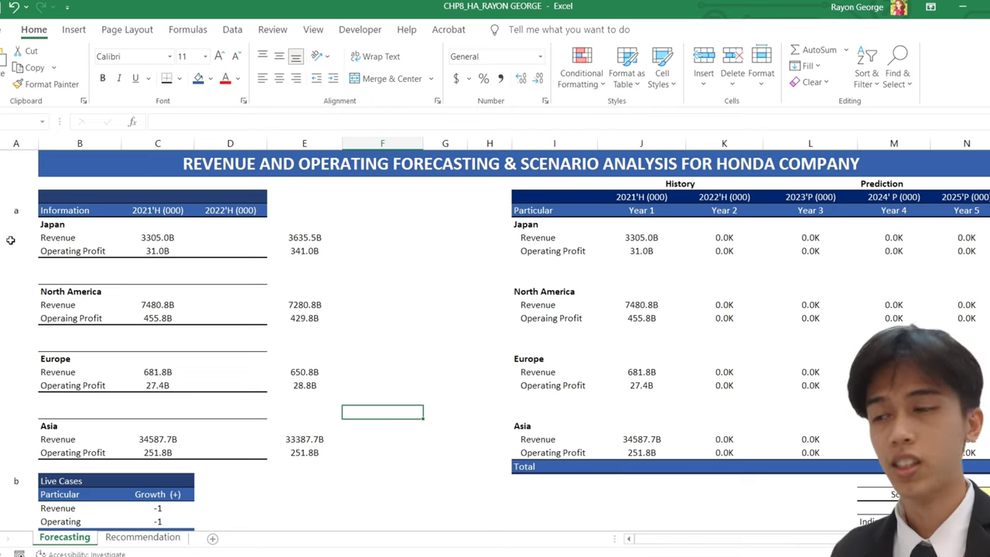
- Fill Japan's 2022 revenue and operating profit in the Information table by linking them to E7 and E8
click(14, 213)
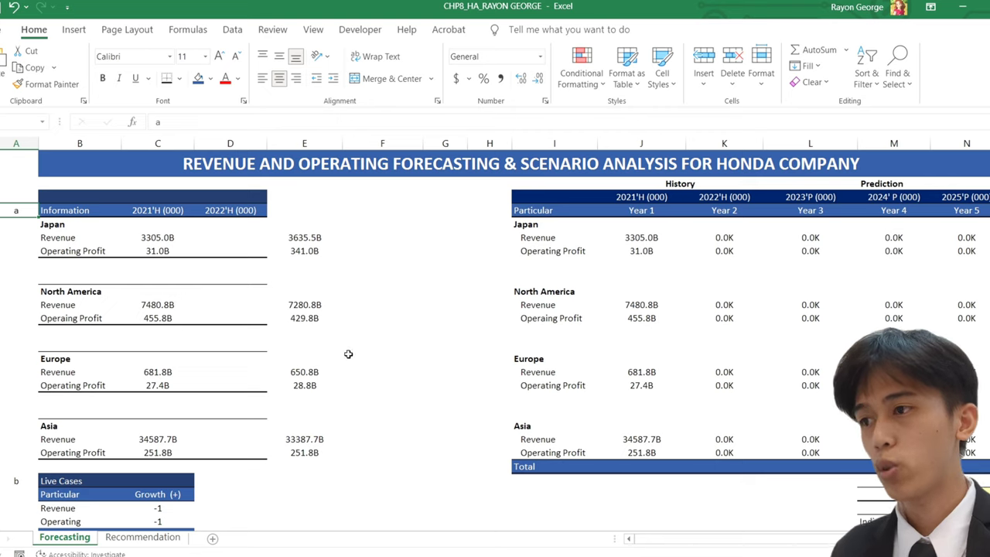
click(246, 243)
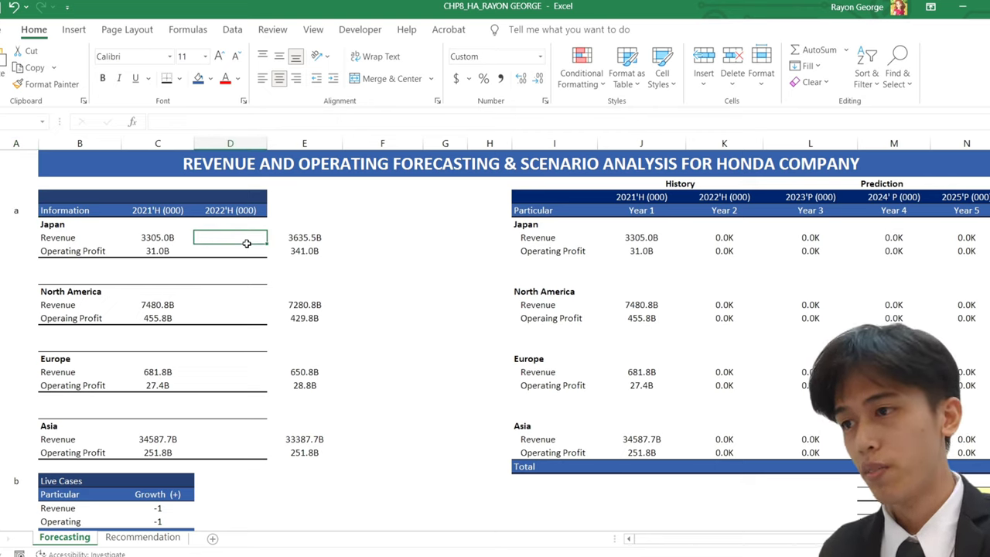
text(=)
click(302, 239)
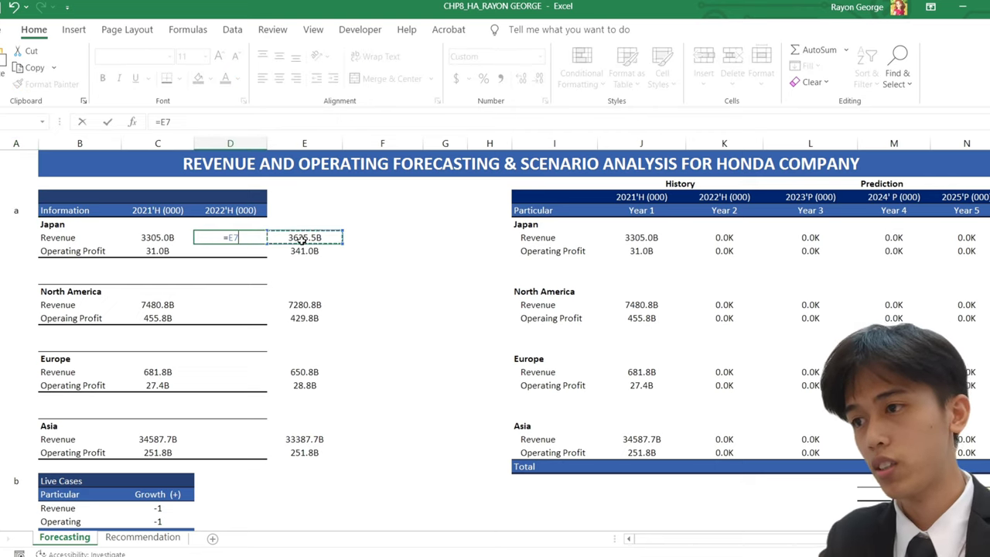
key(ctrl+Return)
click(261, 254)
text(=)
click(310, 252)
key(ctrl+Return)
- Link North America's 2022 revenue and operating profit in the Information table to the source figures in E12 and E13
click(249, 310)
text(=)
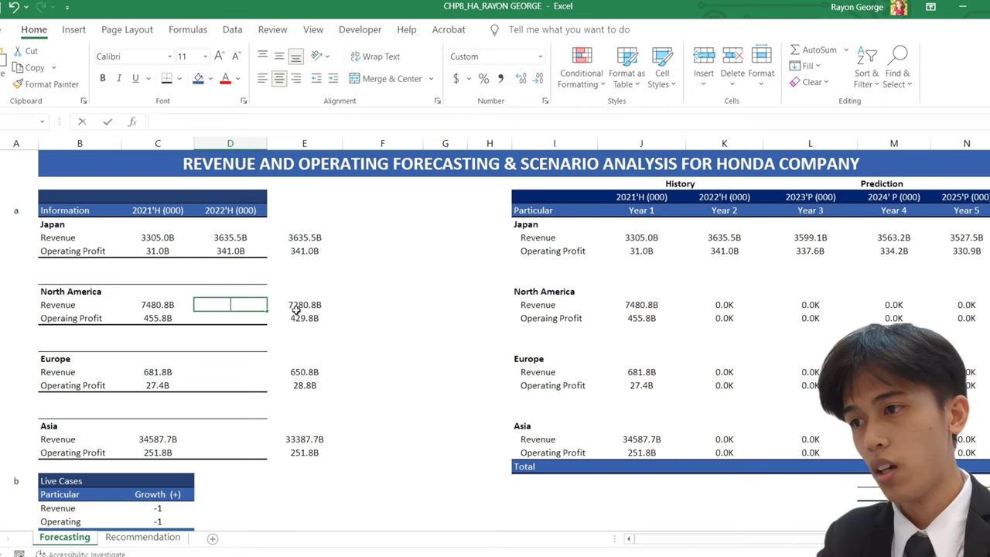
click(296, 310)
key(ctrl+Return)
click(256, 320)
text(=)
click(297, 321)
key(ctrl+Return)
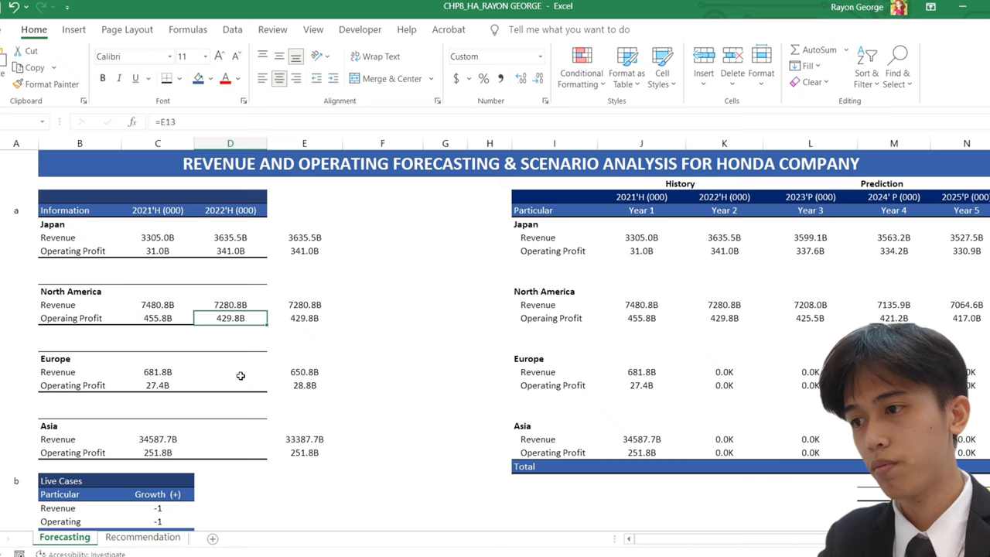
- Link Europe's 2022 revenue and operating profit in the Information table to the source figures in E17 and E18
click(242, 374)
text(=)
click(303, 372)
key(ctrl+Return)
click(251, 387)
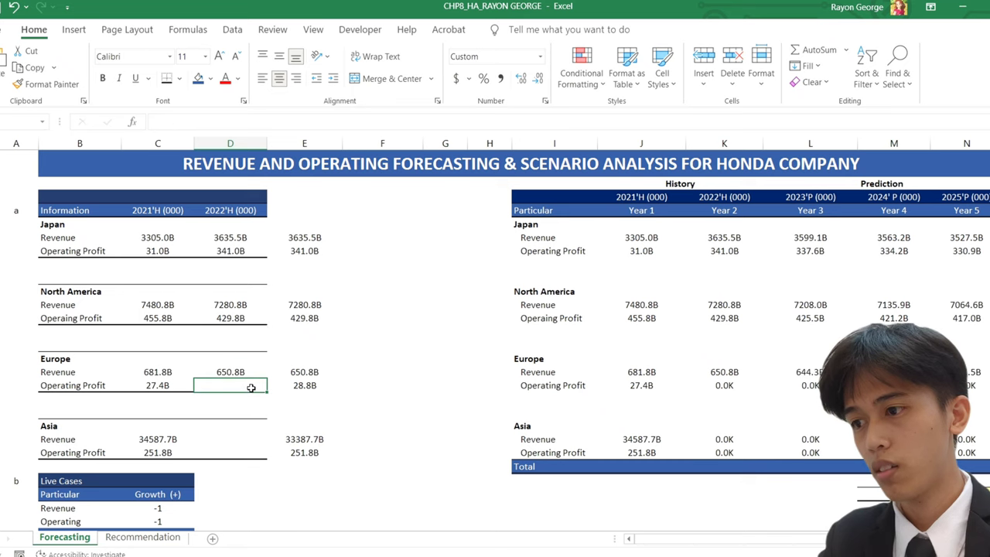
text(=)
click(300, 386)
key(ctrl+Return)
- Link Asia's 2022 revenue and operating profit in the Information table to the source figures in E22 and E23
click(239, 439)
text(=)
click(297, 441)
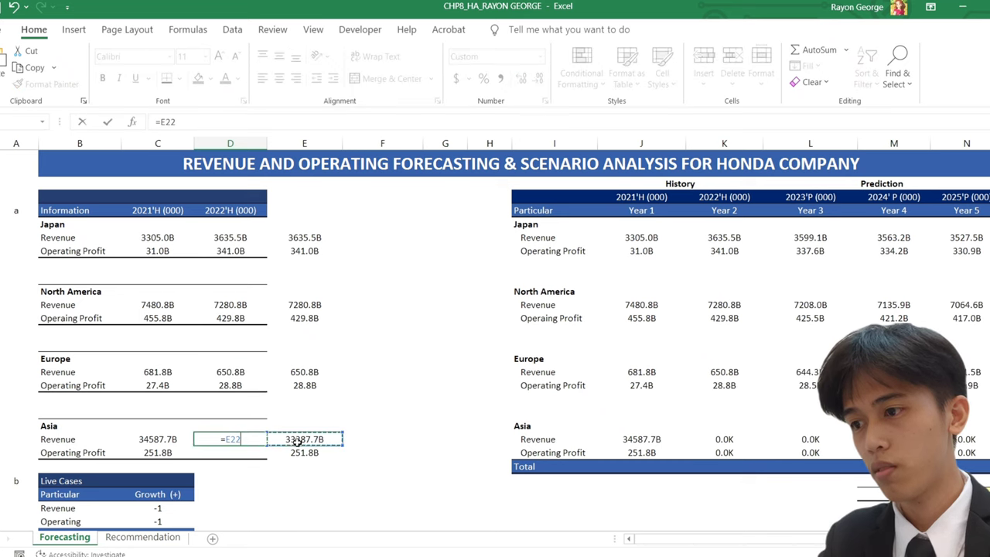
key(ctrl+Return)
click(236, 453)
text(=)
click(294, 454)
key(ctrl+Return)
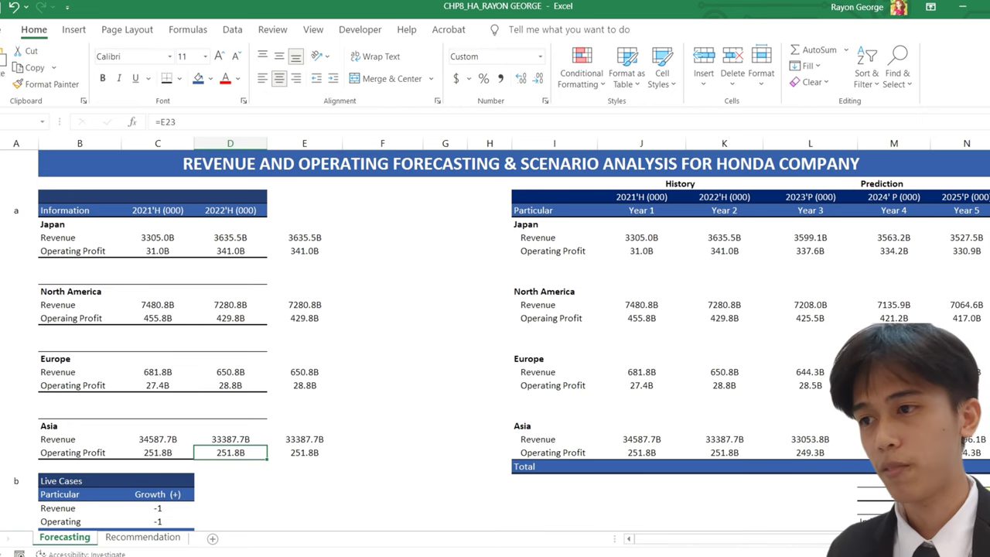
- Examine the formula behind Japan's predicted 2023 revenue and the growth cell it refers to
scroll(824, 544, right, 2)
scroll(825, 544, left, 2)
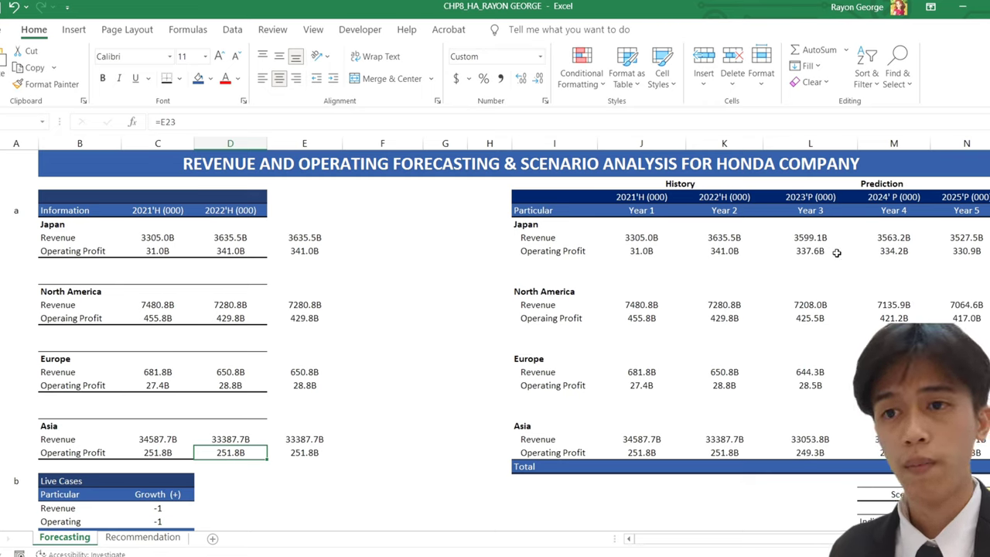
double_click(811, 238)
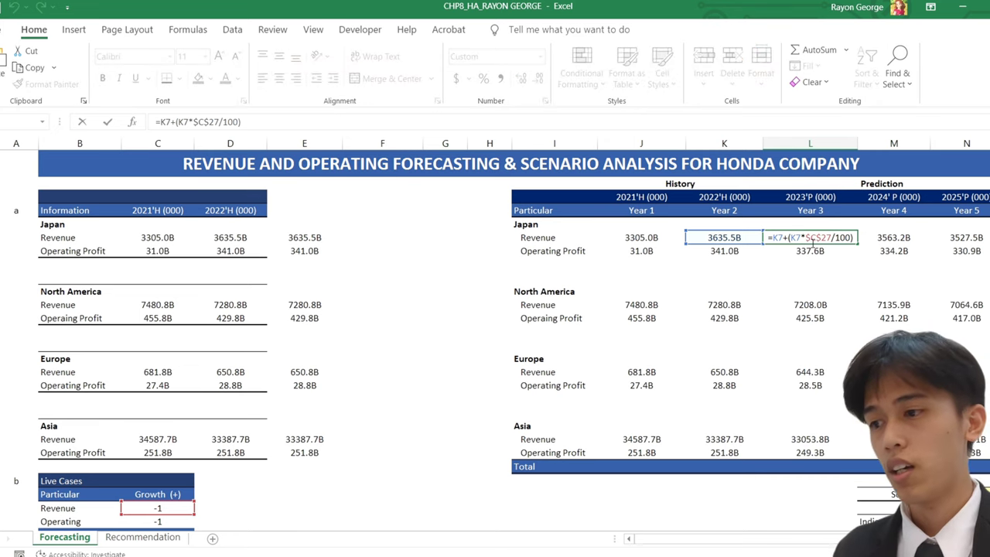
scroll(230, 506, down, 1)
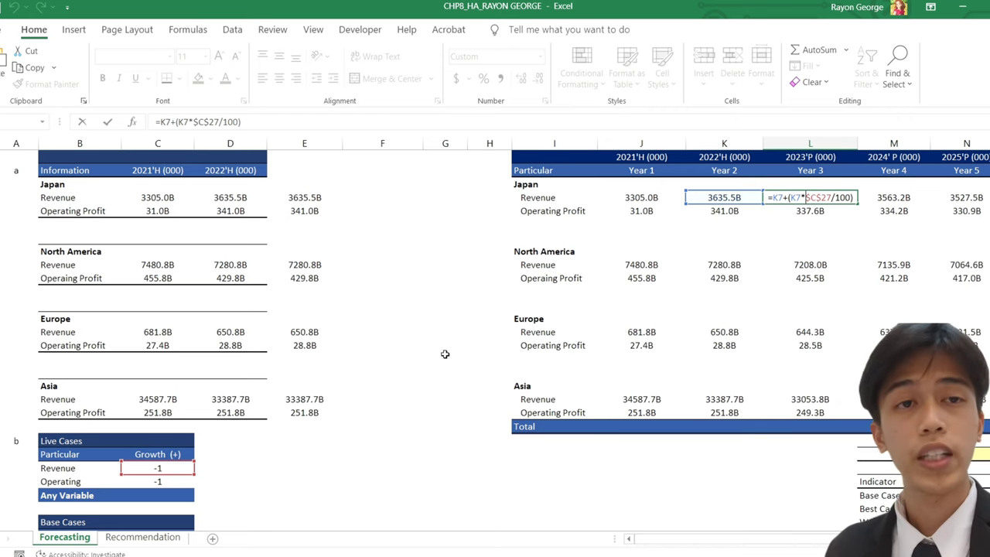
scroll(351, 356, up, 1)
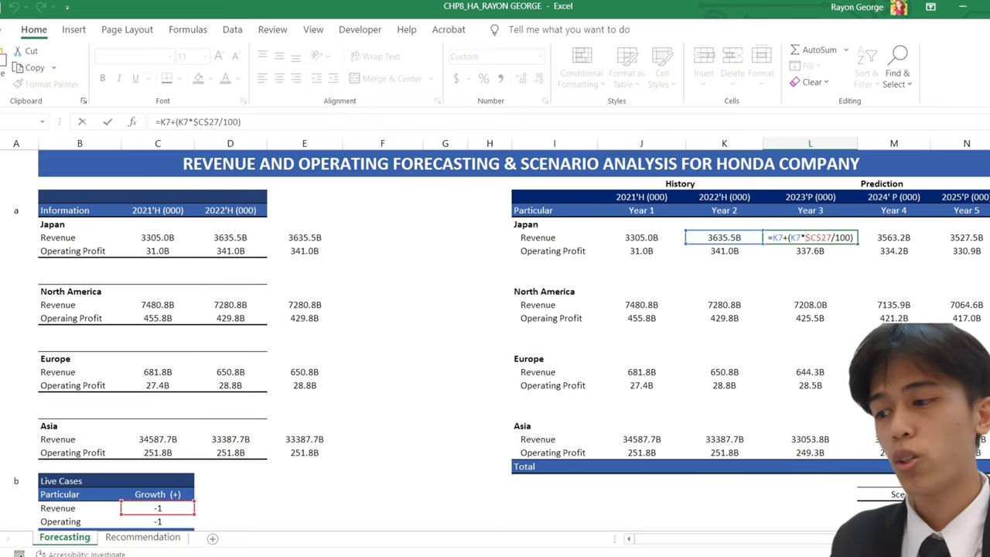
key(ctrl+Return)
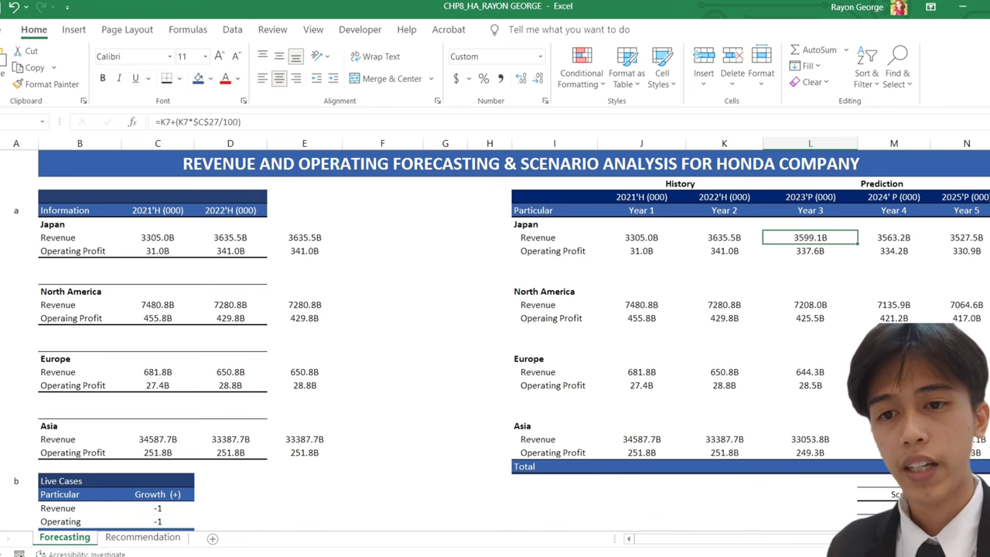
- Set the Scenario selector beneath the forecast table to 1 for the base case
click(940, 494)
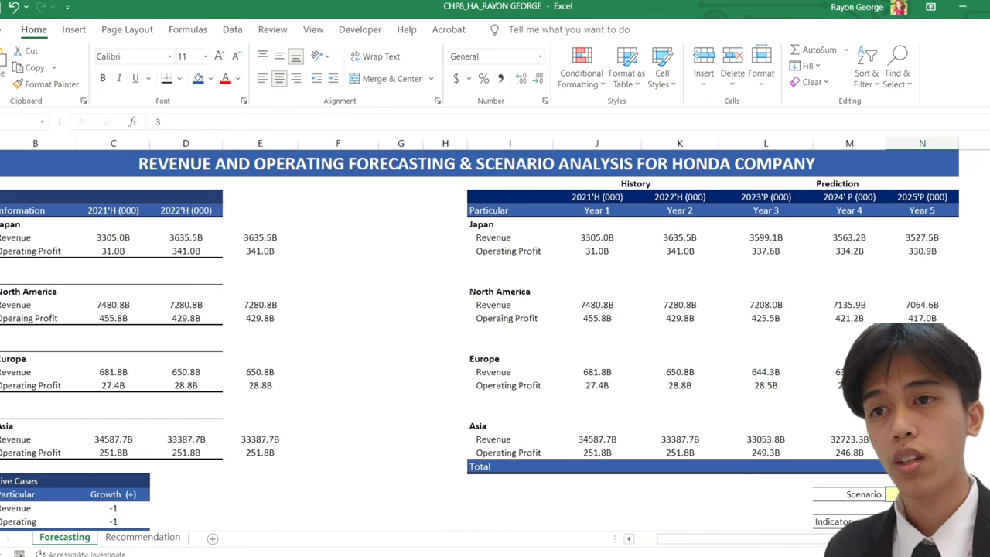
text(1)
key(ctrl+Return)
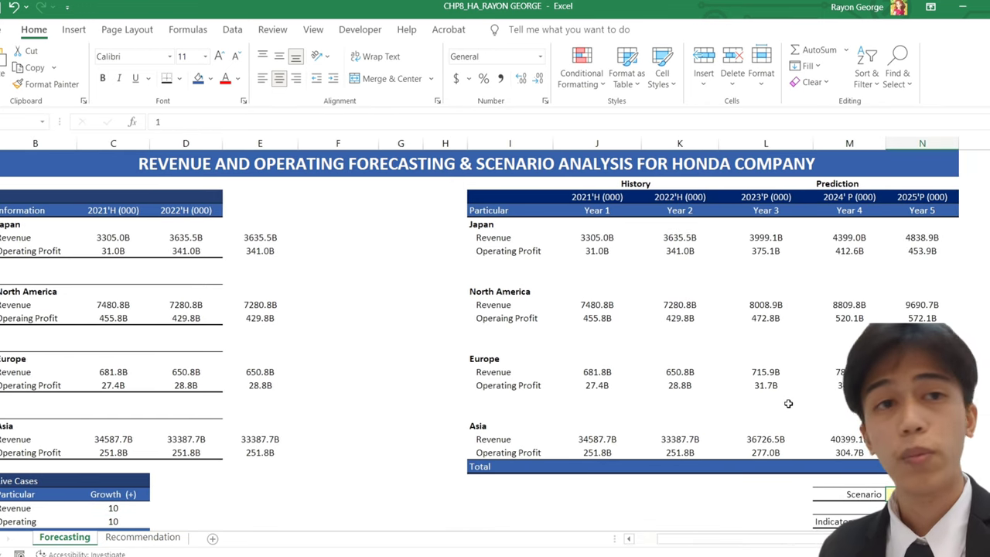
- Examine Japan's predicted 2023 revenue and the growth rates in the Live, Base, Best and Worse case tables
click(774, 238)
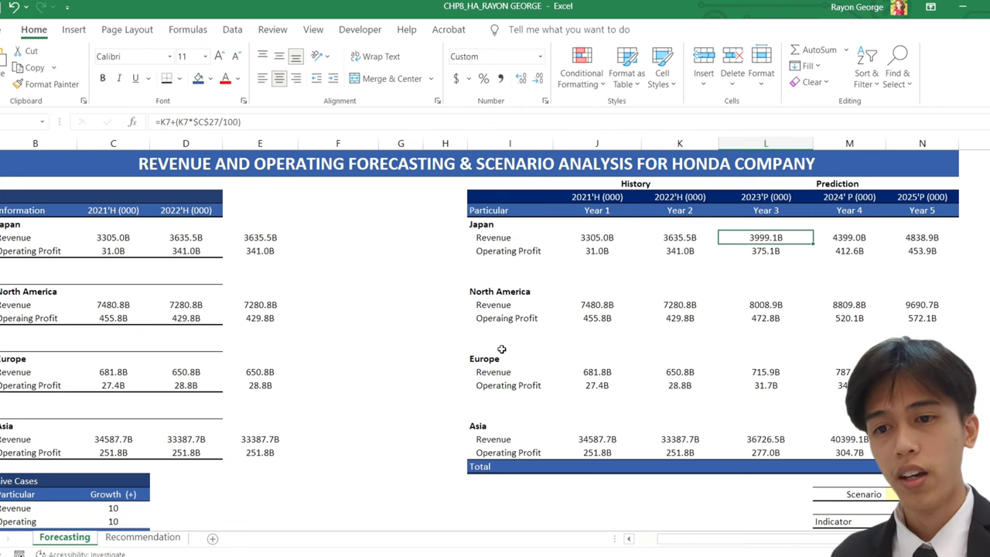
scroll(692, 523, down, 2)
scroll(656, 534, left, 1)
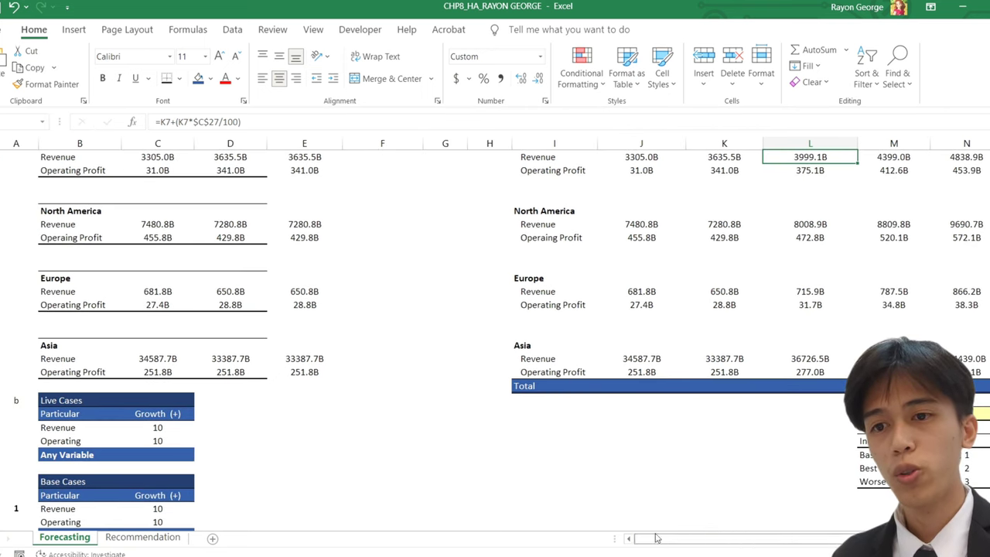
scroll(895, 272, up, 2)
scroll(799, 376, down, 2)
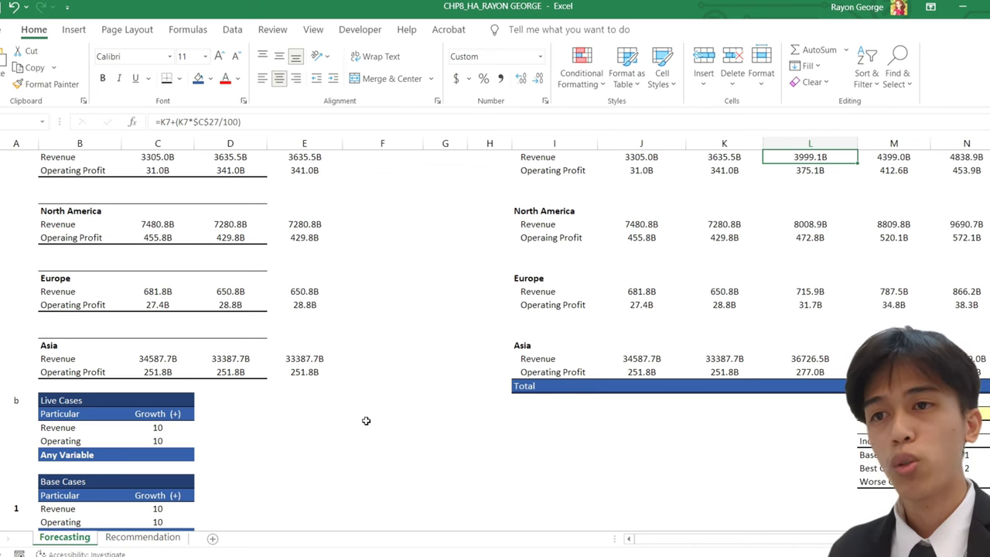
scroll(366, 420, down, 2)
scroll(371, 420, up, 4)
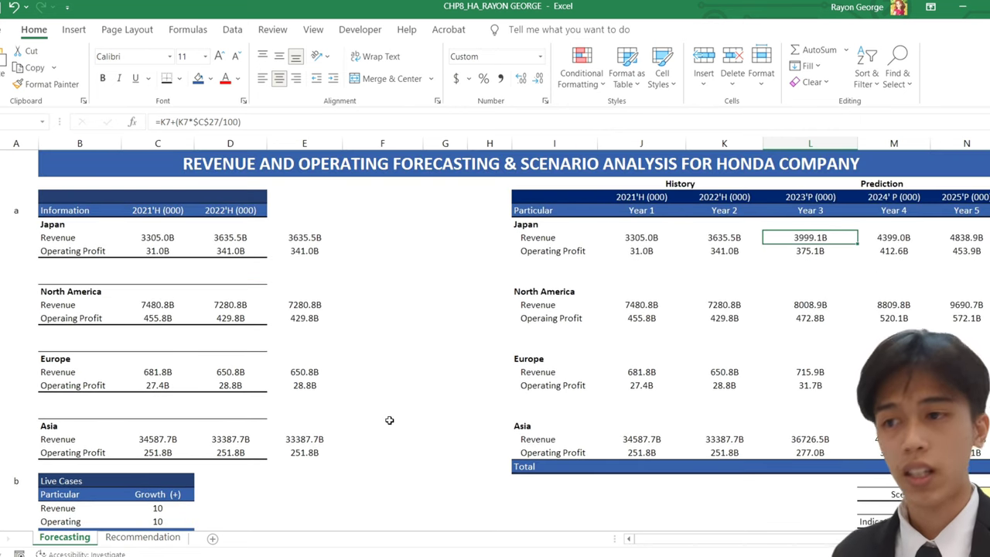
scroll(150, 426, down, 7)
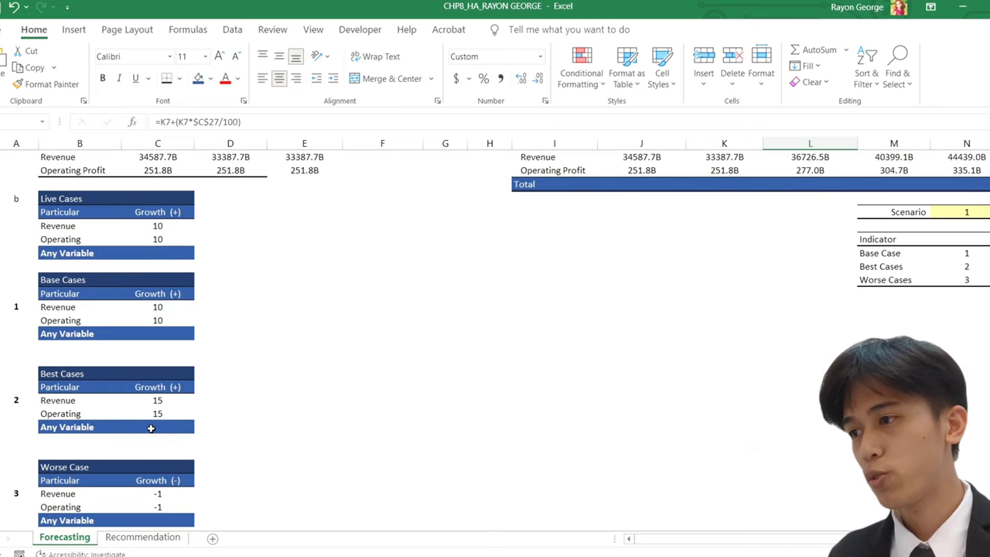
scroll(127, 411, up, 1)
scroll(126, 412, down, 2)
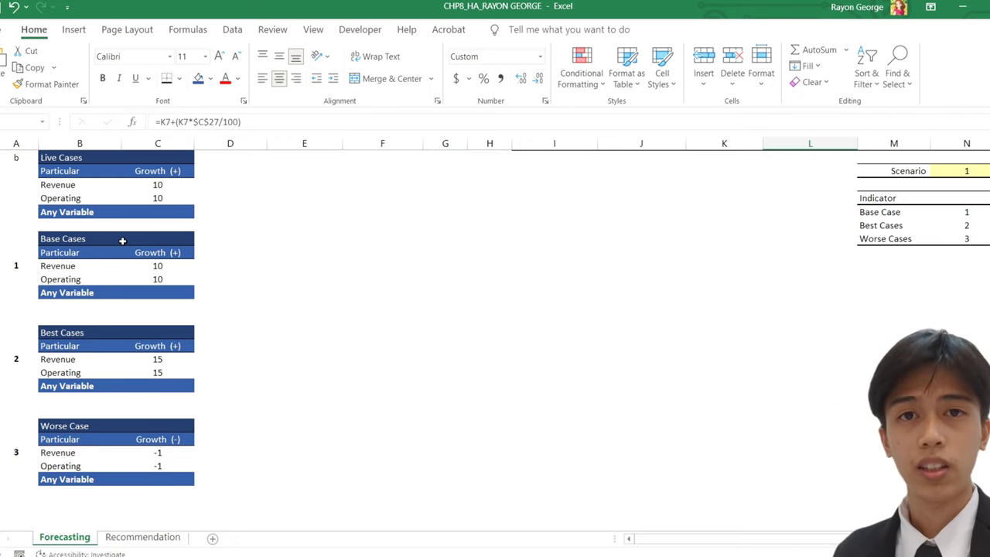
click(64, 331)
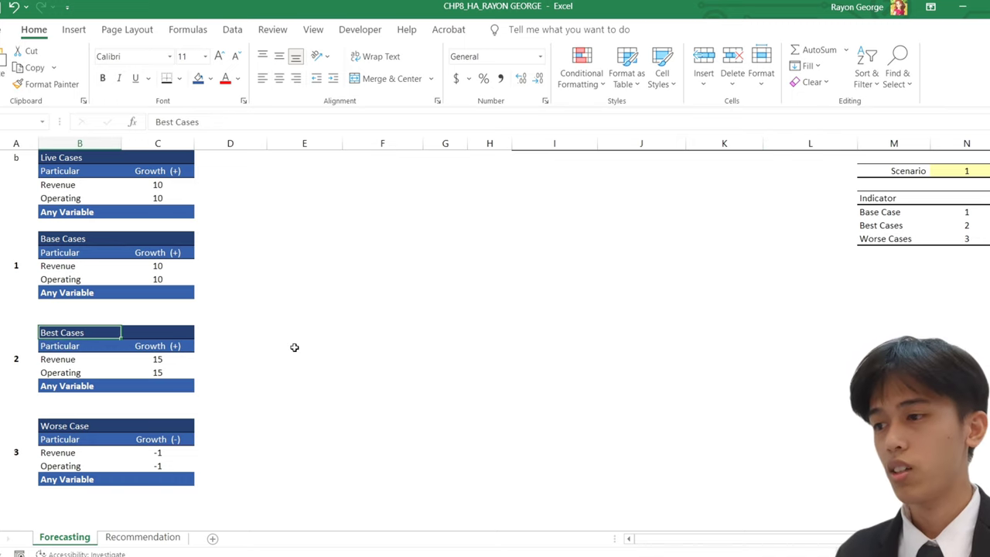
scroll(295, 347, down, 1)
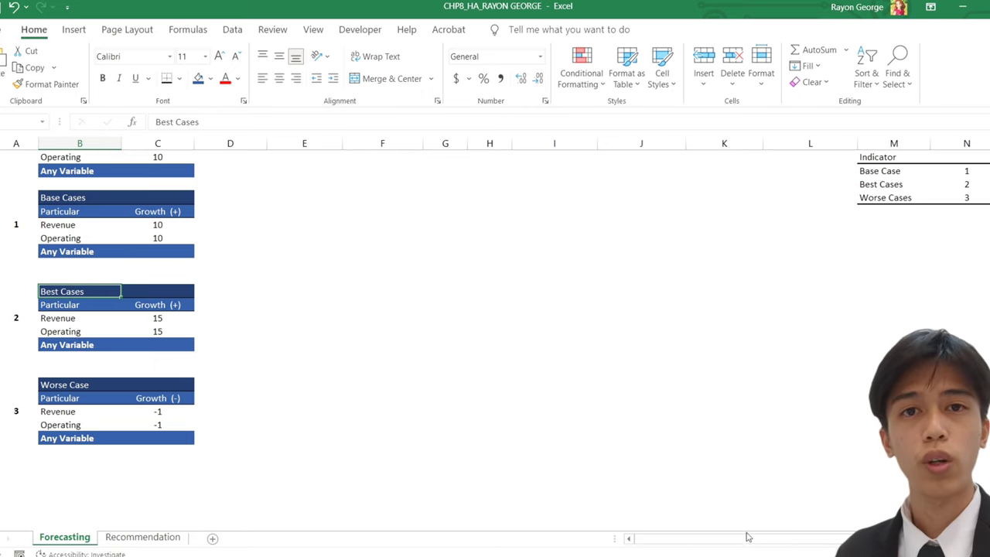
- Review the 2023 to 2025 predictions for all regions alongside the Scenario selector and its indicator list
drag(754, 540, 800, 541)
scroll(779, 419, up, 3)
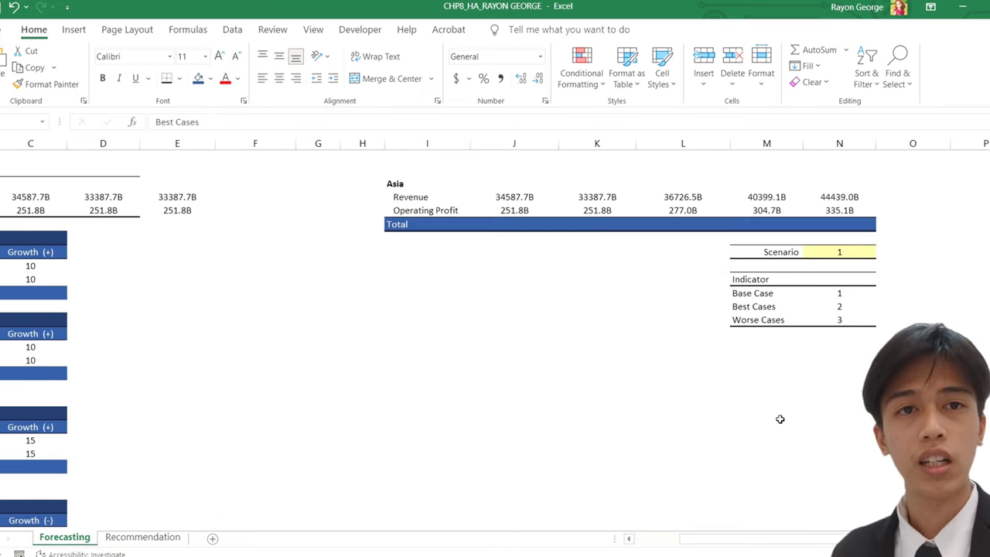
scroll(781, 418, up, 2)
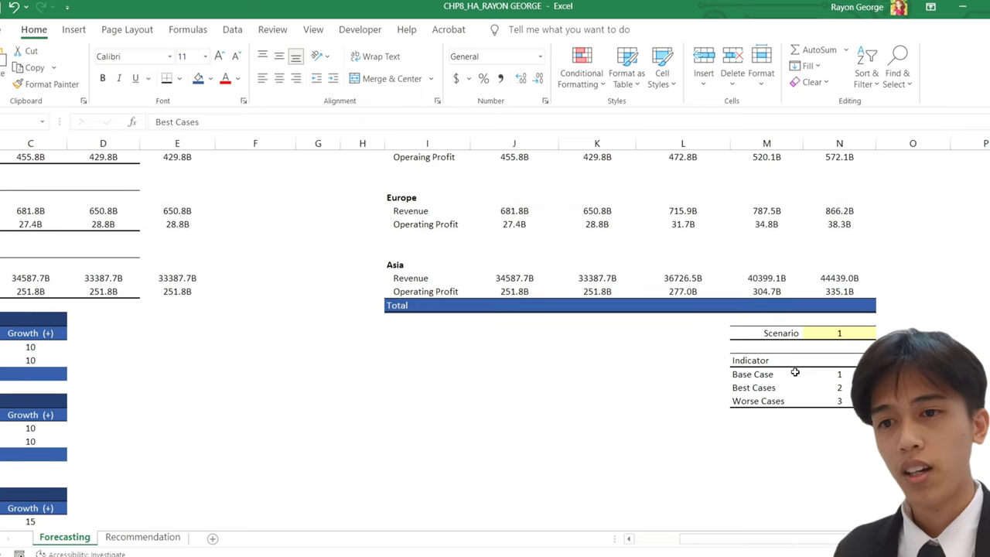
scroll(879, 338, up, 2)
scroll(496, 340, up, 2)
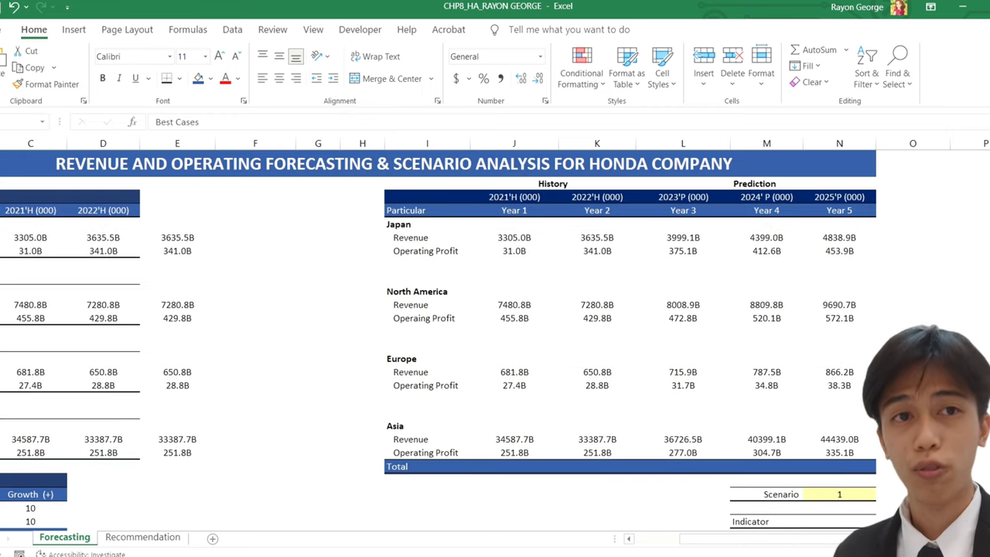
scroll(781, 433, down, 2)
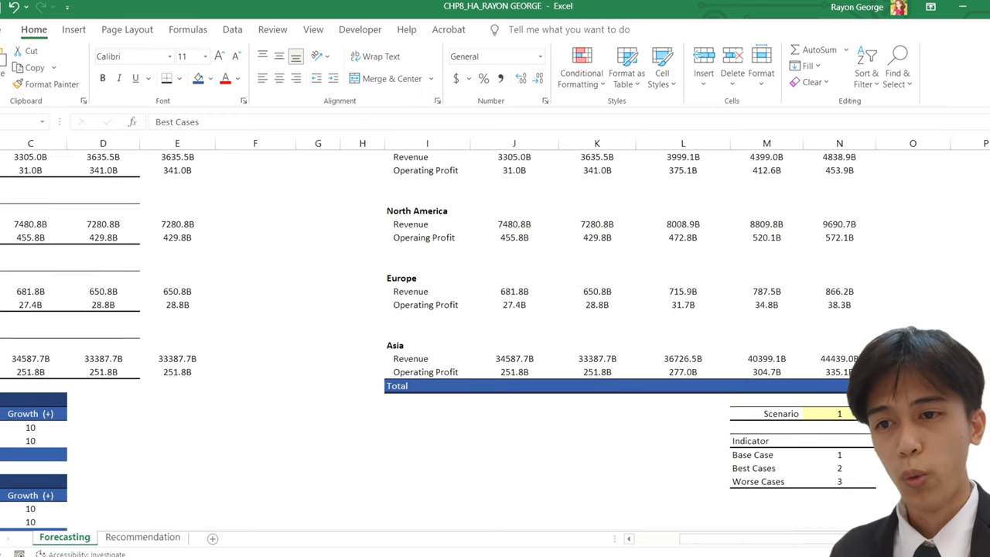
click(838, 415)
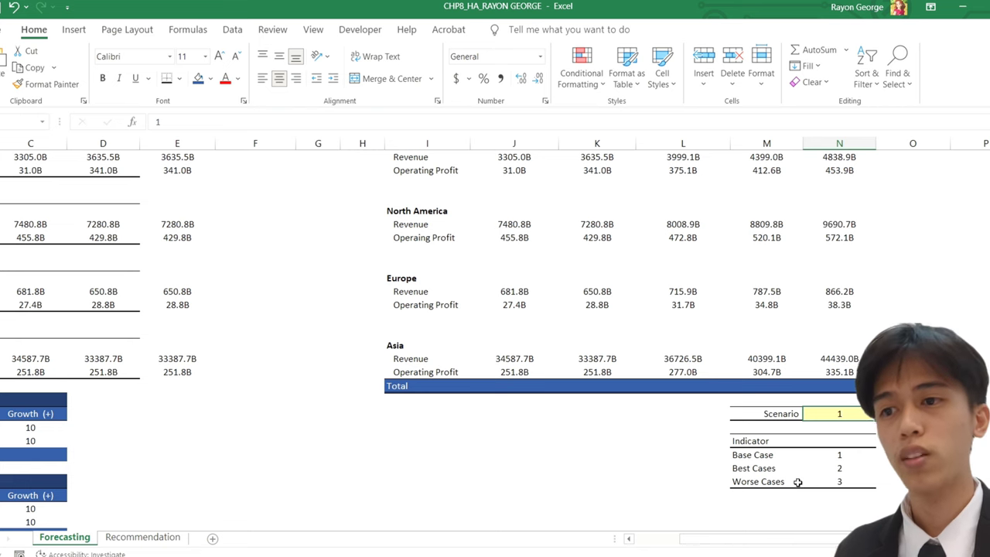
scroll(496, 340, up, 2)
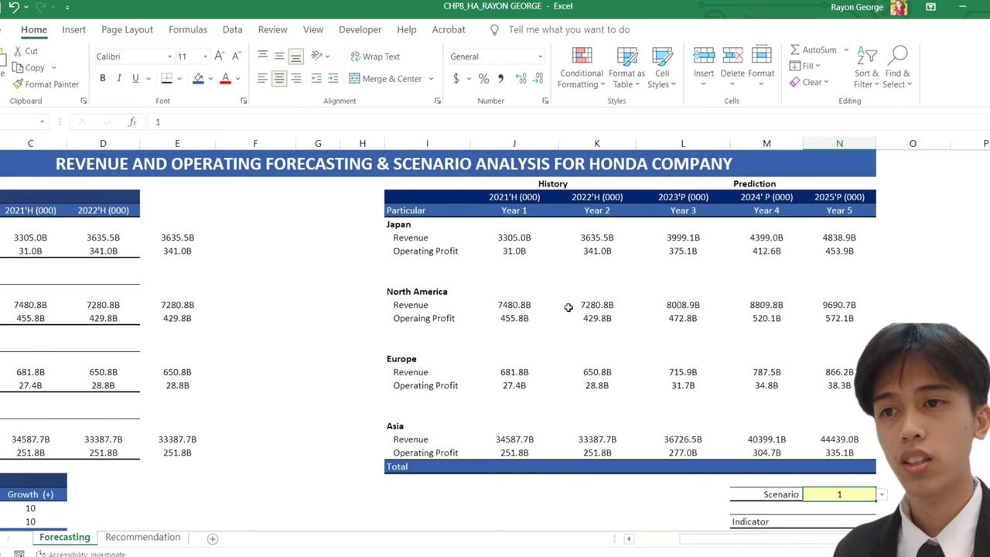
scroll(683, 361, down, 1)
scroll(683, 361, up, 1)
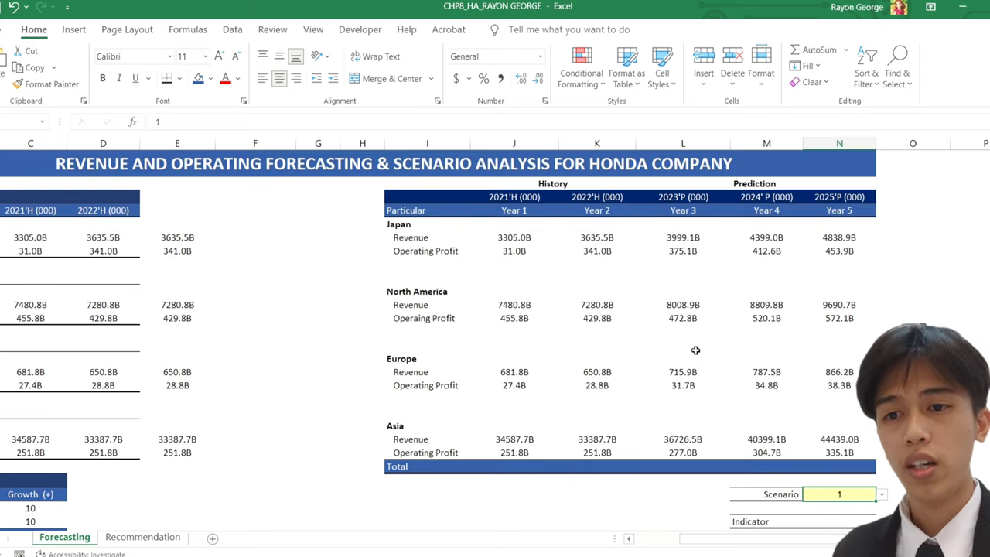
scroll(701, 354, down, 2)
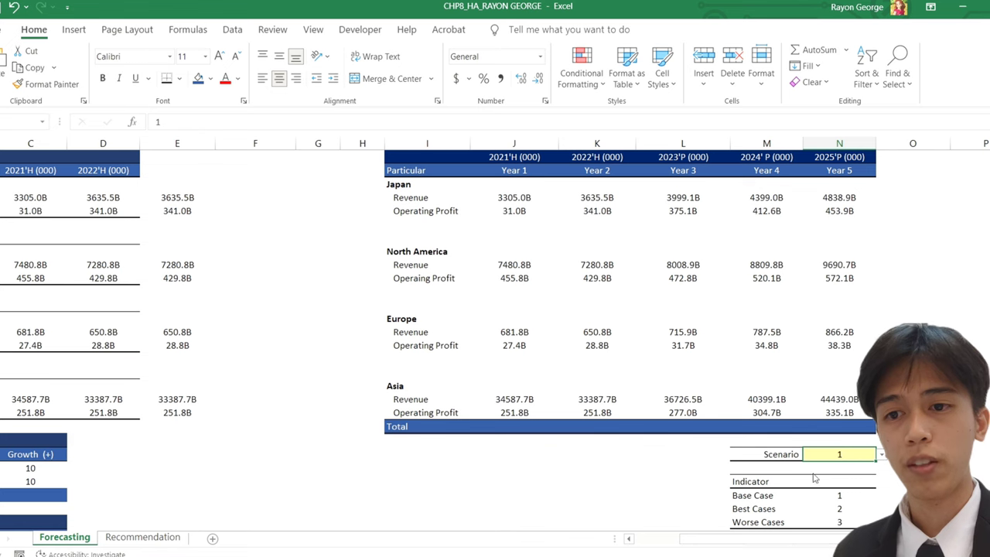
scroll(838, 484, up, 1)
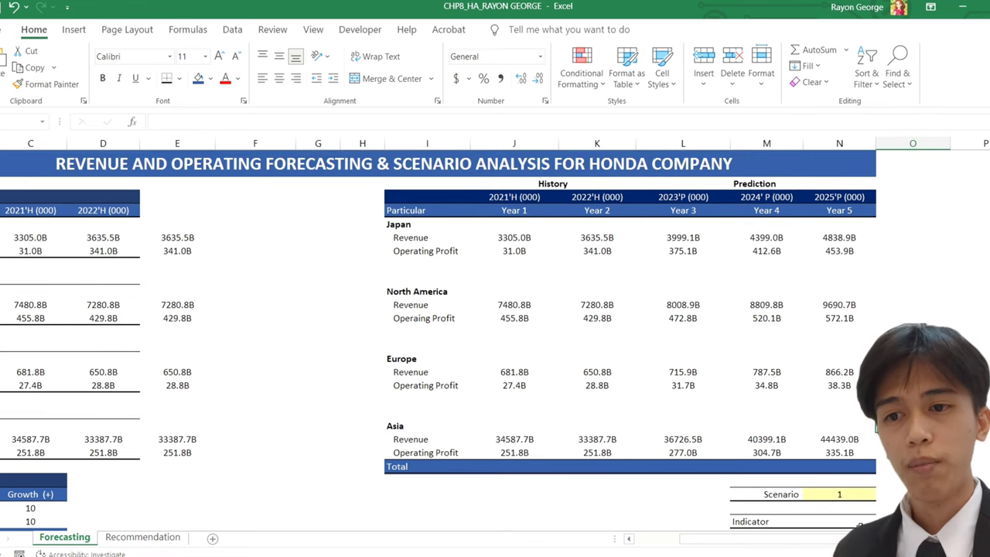
scroll(788, 499, down, 1)
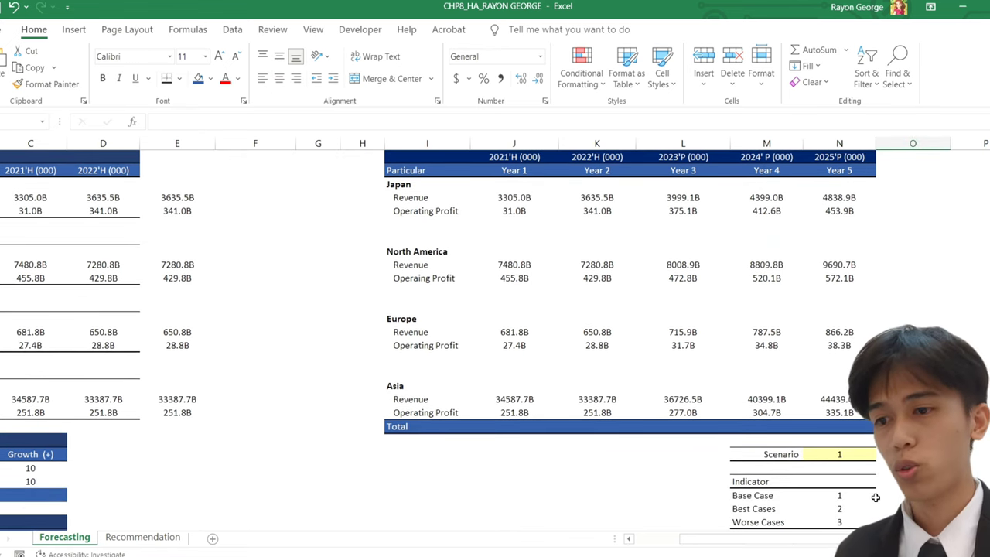
scroll(588, 348, left, 2)
scroll(544, 457, down, 1)
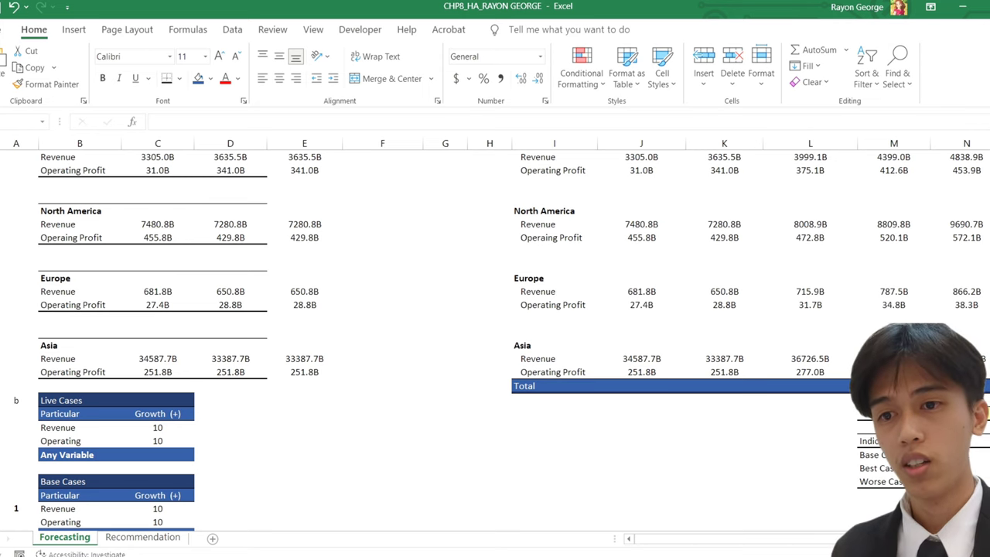
drag(736, 545, 758, 458)
scroll(735, 433, up, 2)
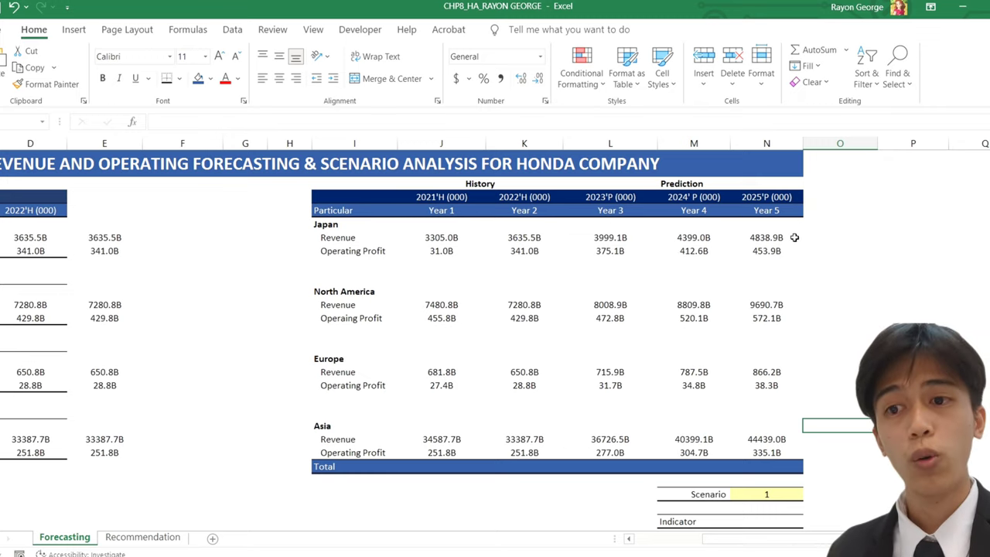
- Set the Scenario selector beneath the forecast table to 2 for the best case
scroll(790, 256, down, 4)
click(790, 333)
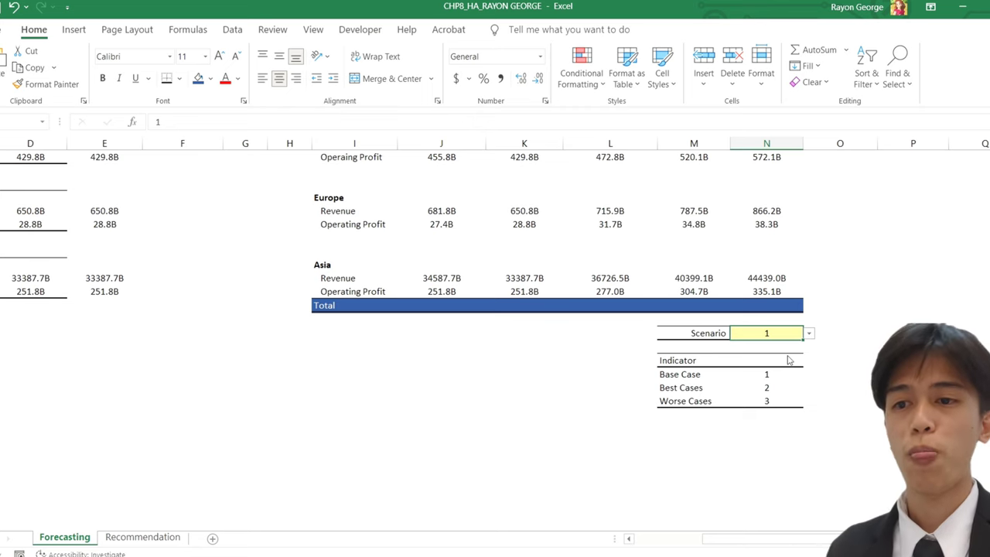
text(2)
key(Return)
scroll(809, 349, up, 4)
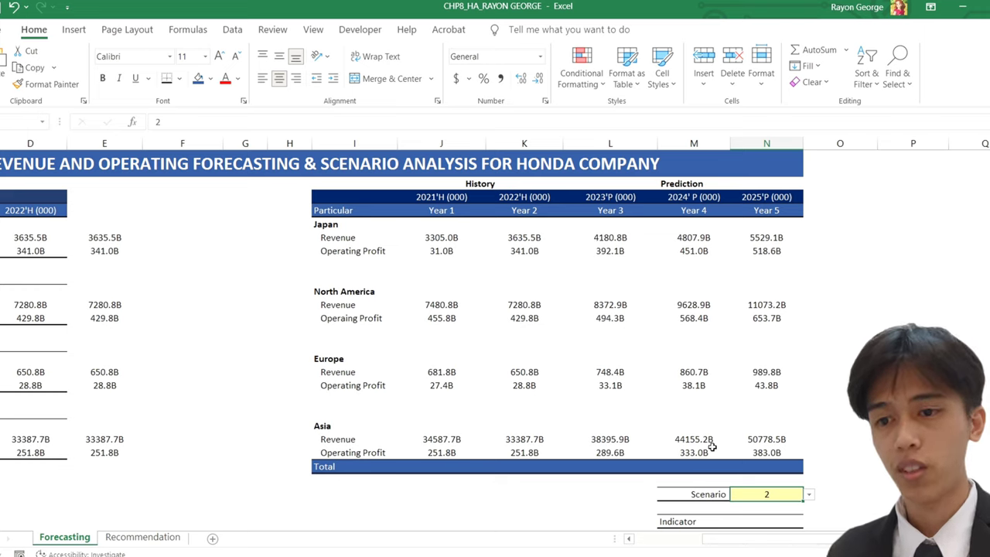
- Examine the Live, Base, Best and Worse case growth rates, checking the Best Cases revenue growth against the 2023 to 2025 predictions
scroll(231, 414, left, 3)
scroll(230, 414, down, 1)
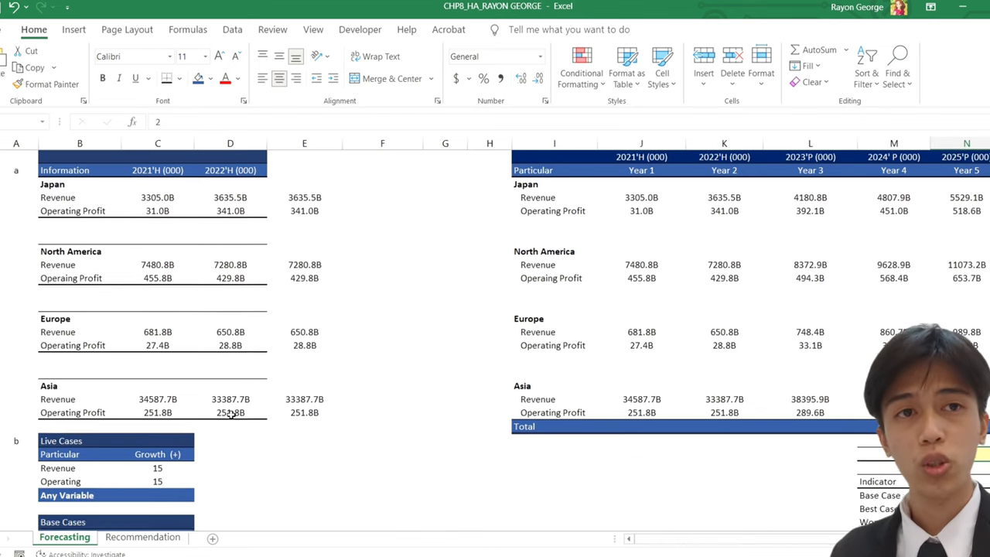
scroll(231, 414, down, 3)
scroll(224, 409, down, 1)
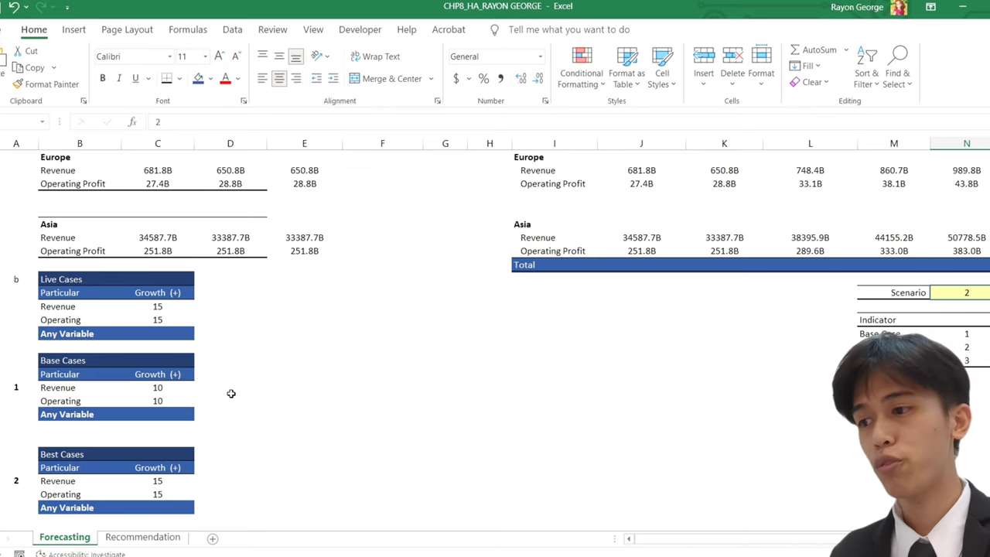
scroll(127, 407, down, 2)
click(164, 402)
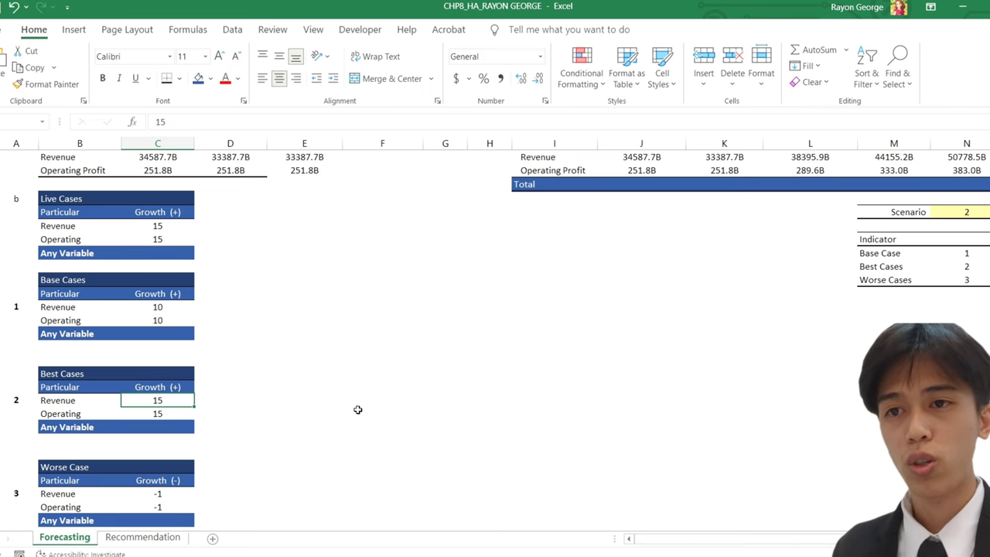
scroll(550, 424, up, 7)
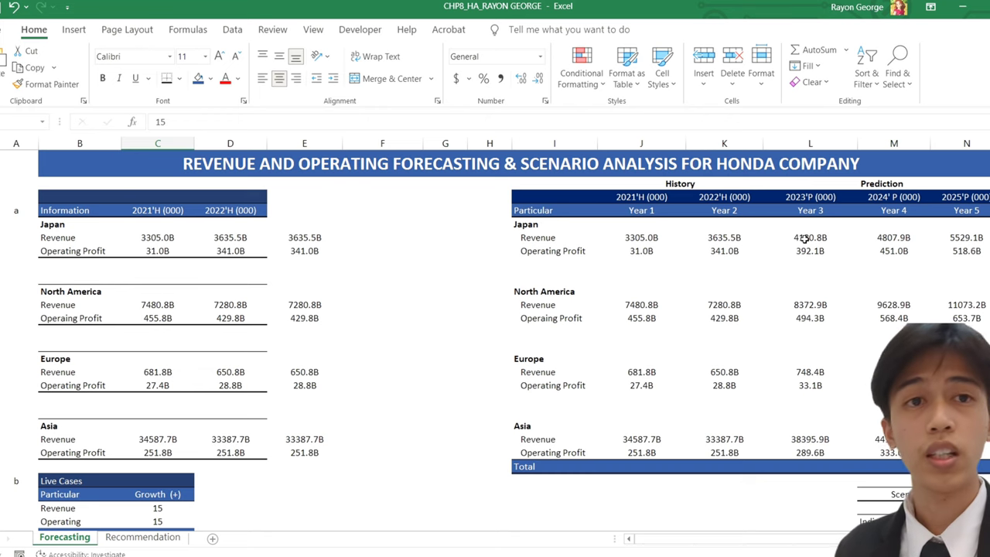
- Set the Scenario selector to 3 for the worse case and review the regional revenue and operating profit predictions
scroll(804, 238, down, 3)
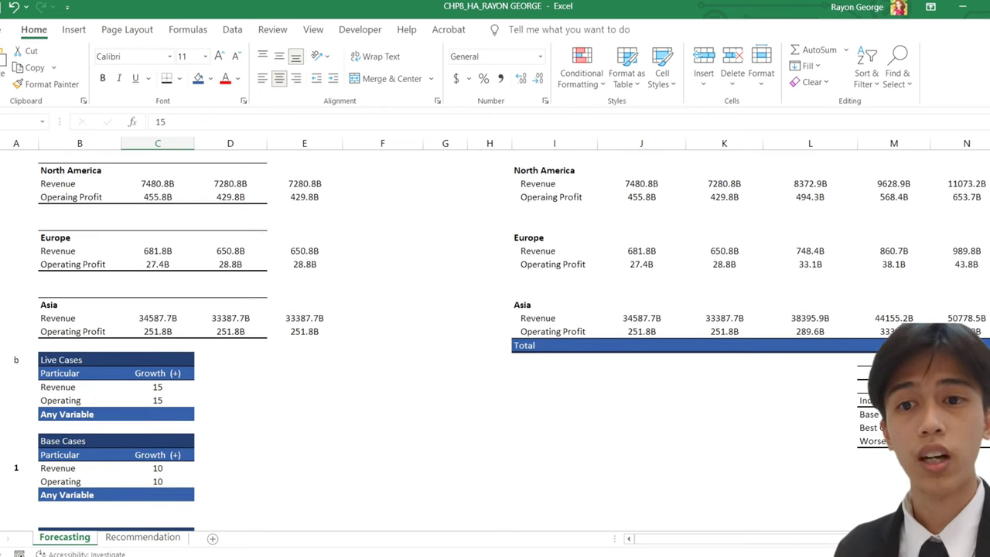
scroll(495, 309, up, 2)
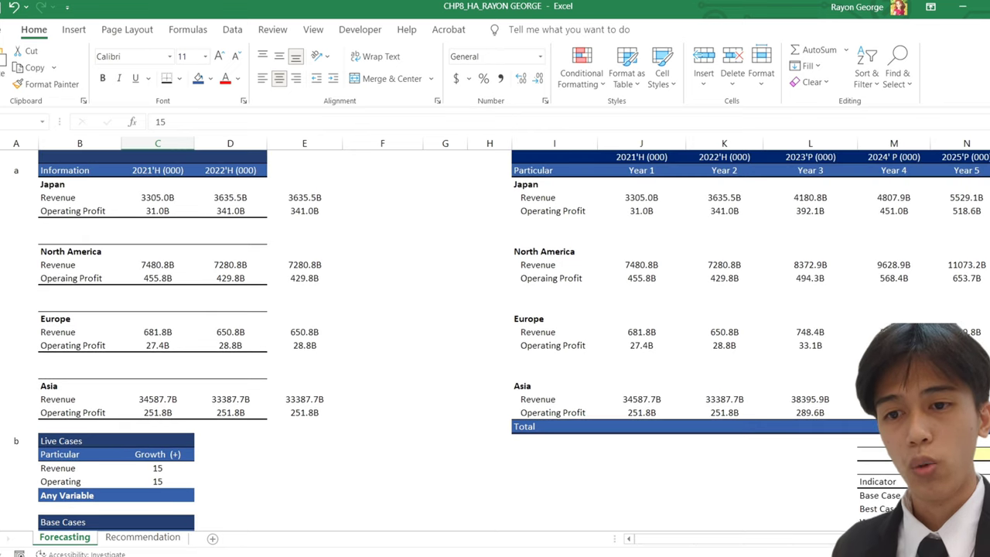
scroll(982, 475, down, 1)
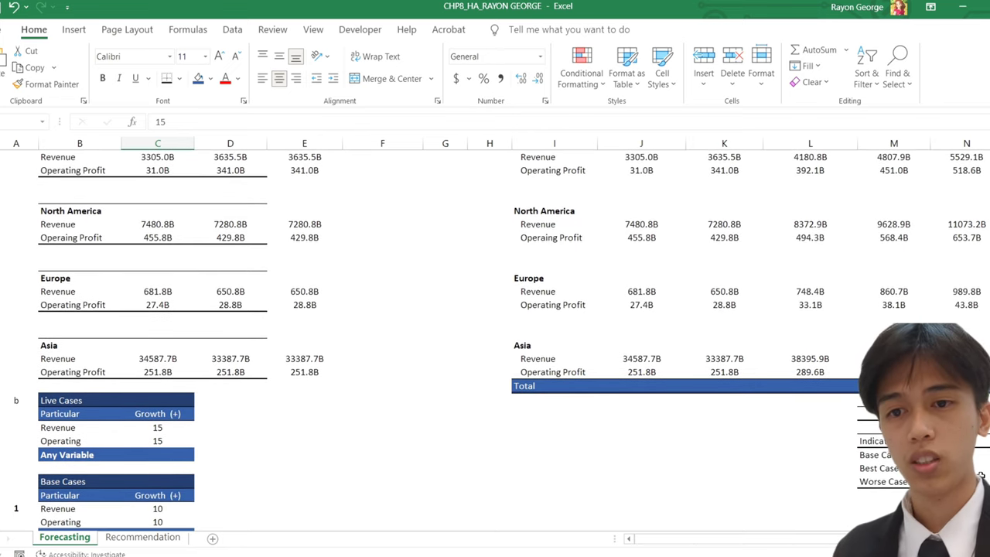
click(967, 454)
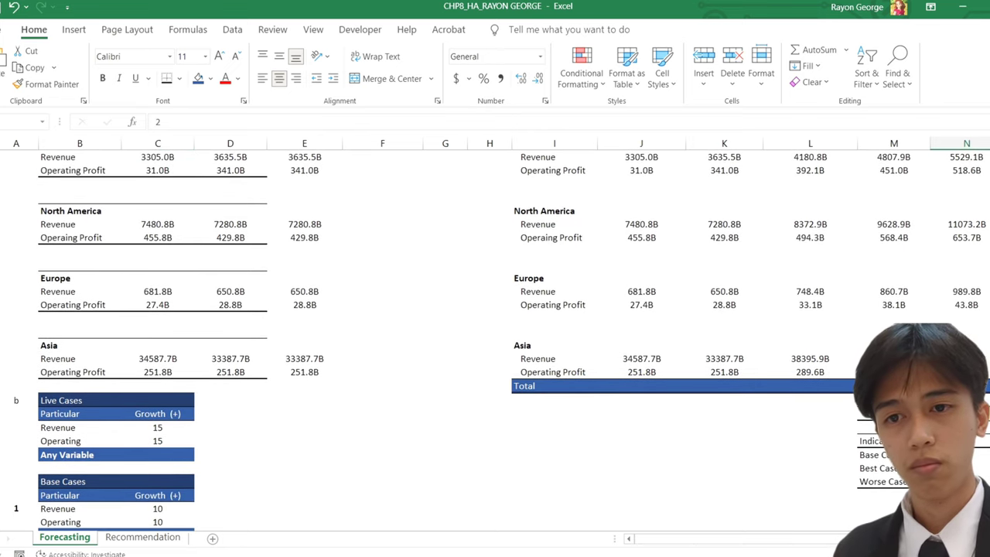
click(968, 491)
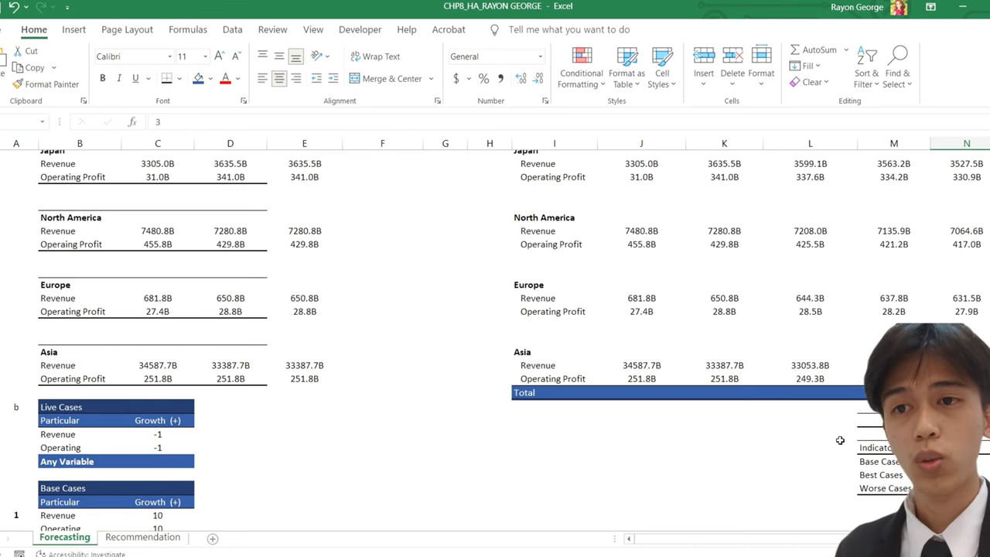
scroll(844, 418, up, 2)
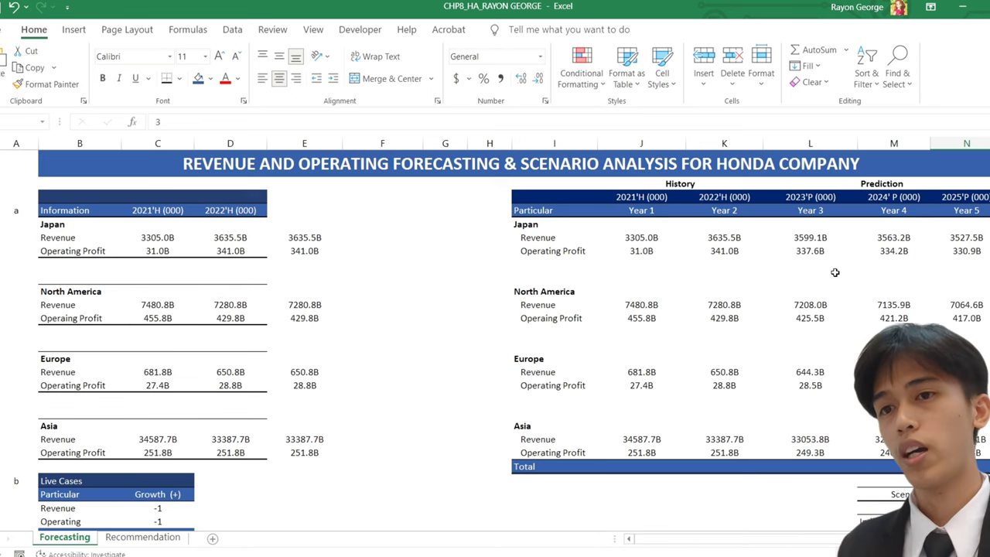
scroll(506, 312, down, 1)
scroll(503, 312, up, 1)
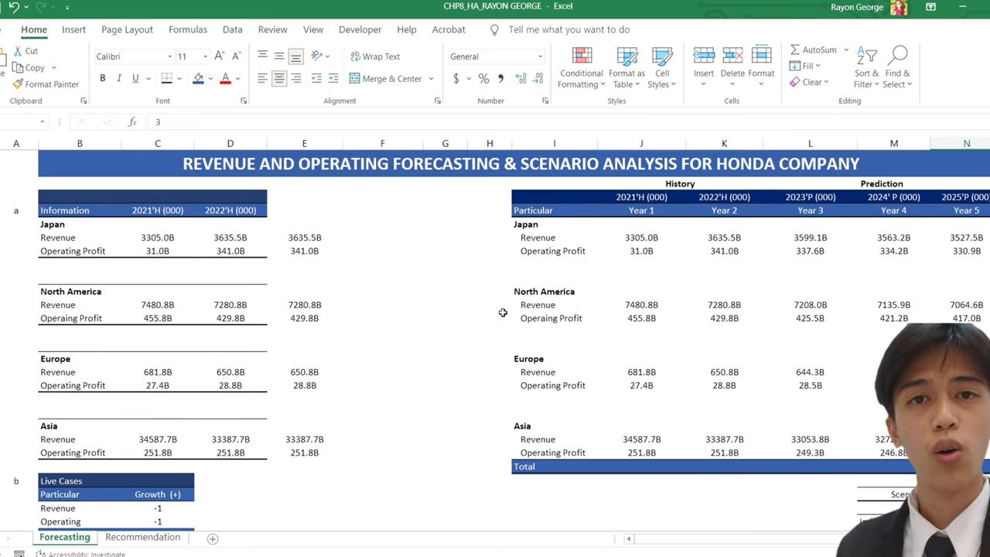